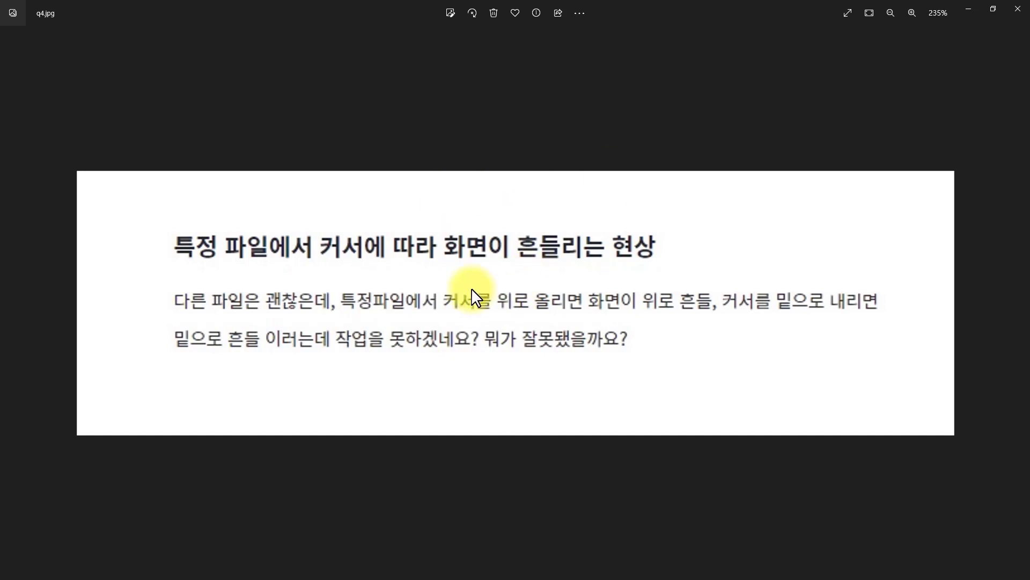
- Switch from the question image to the AutoCAD 2021 window with Drawing1
{"action": "key", "text": "alt+Tab"}
{"action": "key", "text": "alt+Tab"}
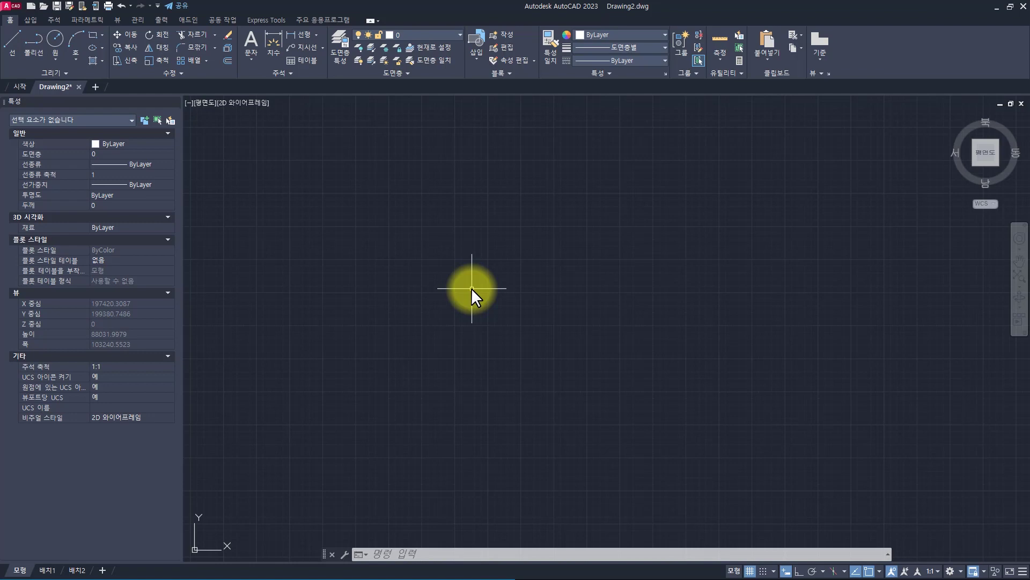
{"action": "key", "text": "alt+Tab"}
{"action": "key", "text": "alt+Tab"}
{"action": "key", "text": "alt+Tab"}
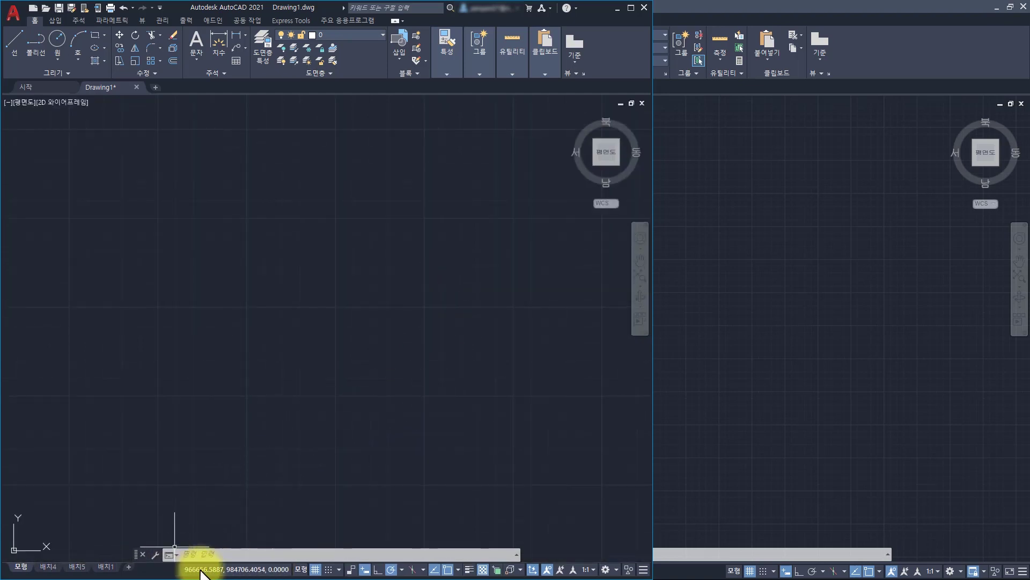
- Open the status bar customization list, hide the coordinates display, show it again and close the list
{"action": "left_click", "coordinate": [643, 565]}
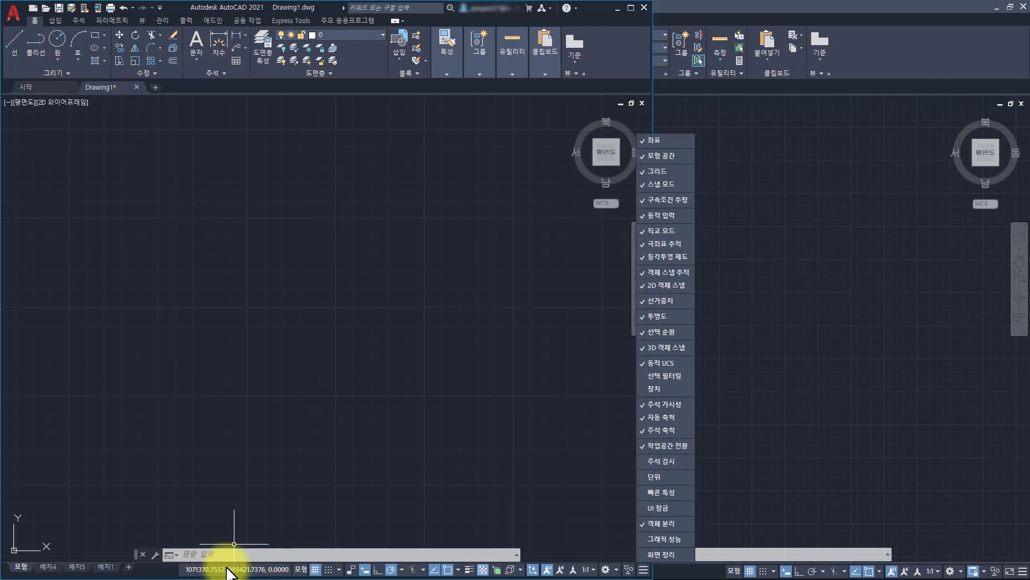
{"action": "left_click", "coordinate": [355, 321]}
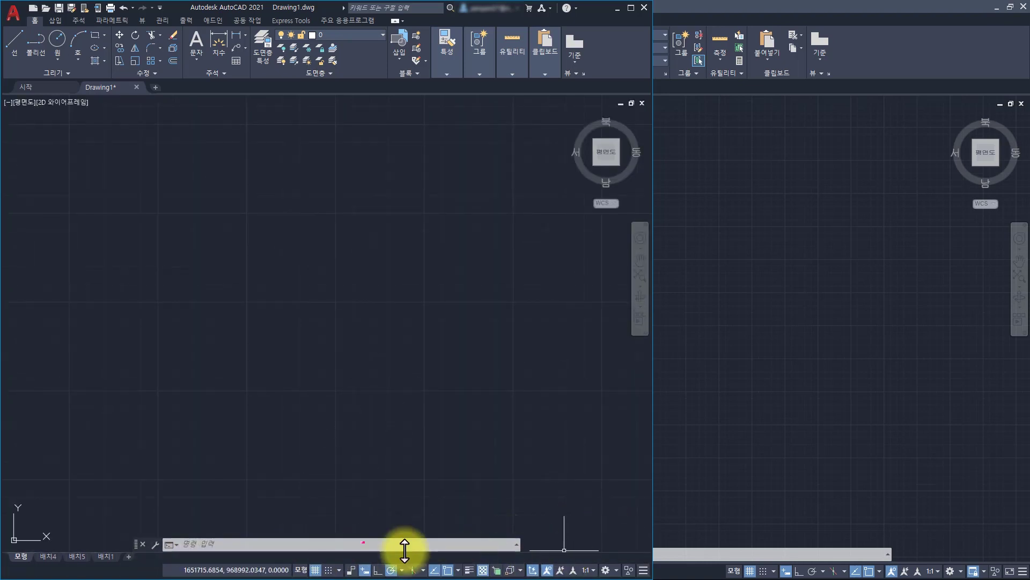
{"action": "left_click", "coordinate": [643, 570]}
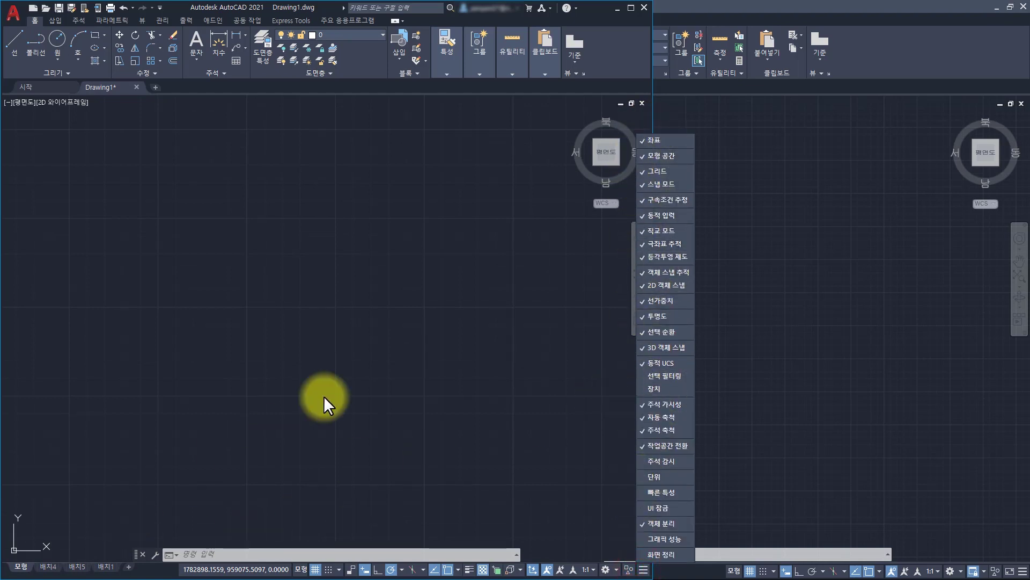
{"action": "left_click", "coordinate": [659, 139]}
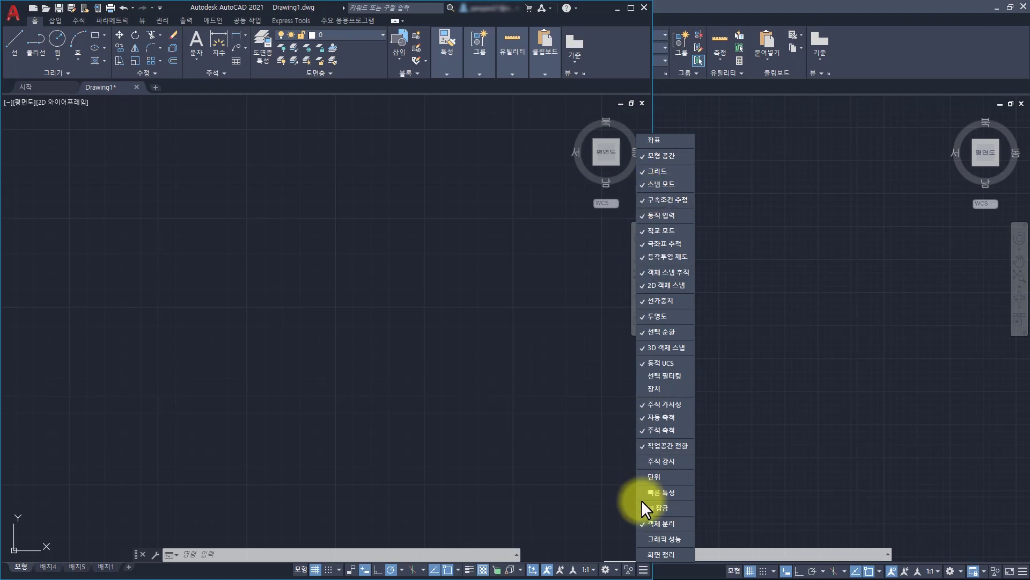
{"action": "left_click", "coordinate": [664, 140]}
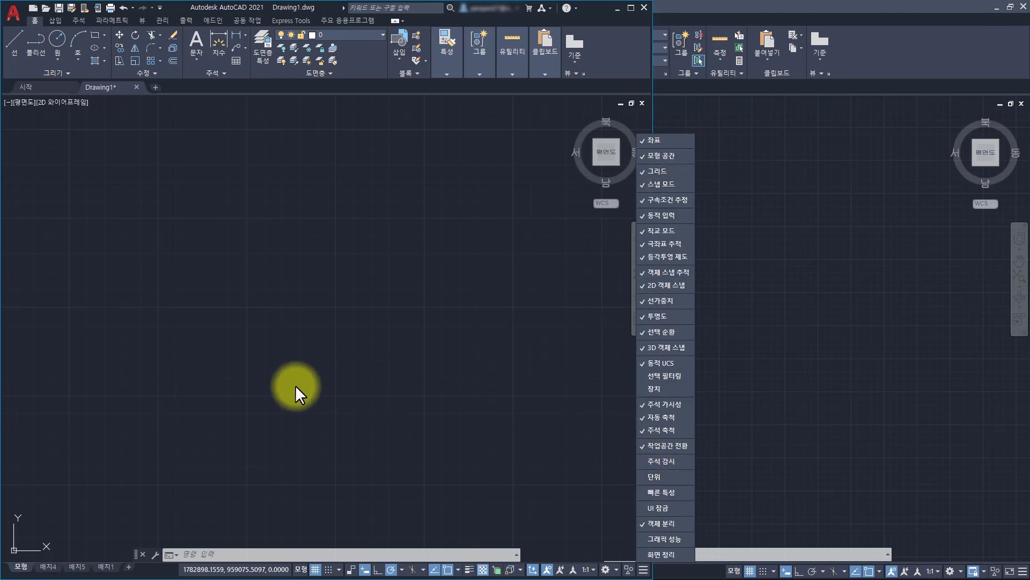
{"action": "left_click", "coordinate": [331, 237]}
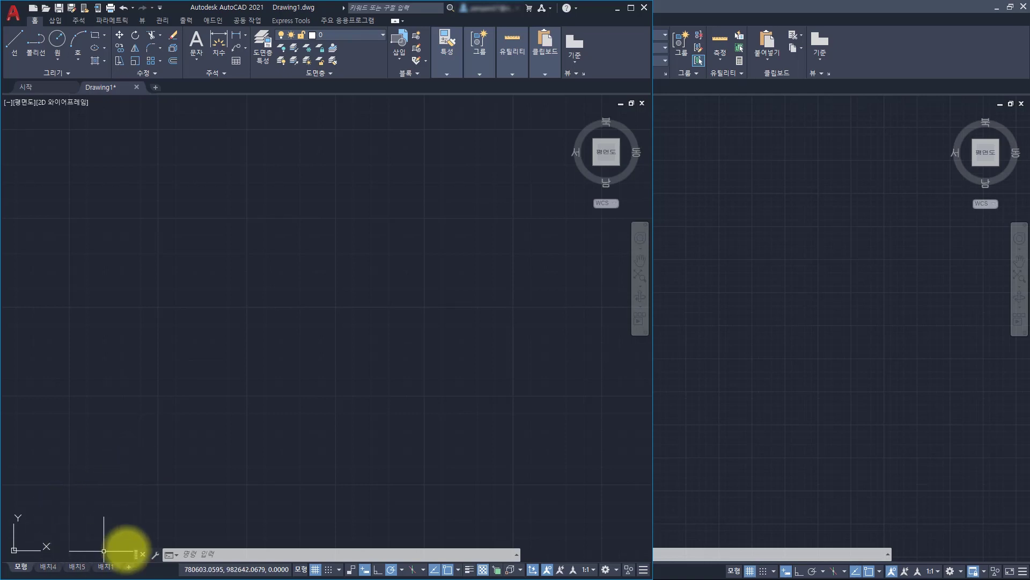
- Dock the layout tabs above the status bar in the AutoCAD 2021 drawing
{"action": "right_click", "coordinate": [77, 567]}
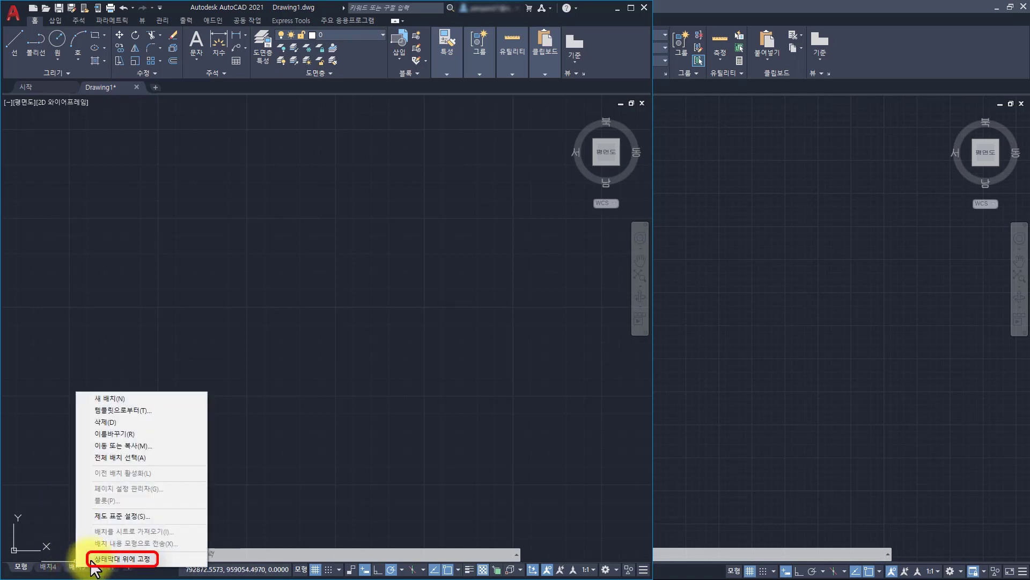
{"action": "left_click", "coordinate": [149, 559]}
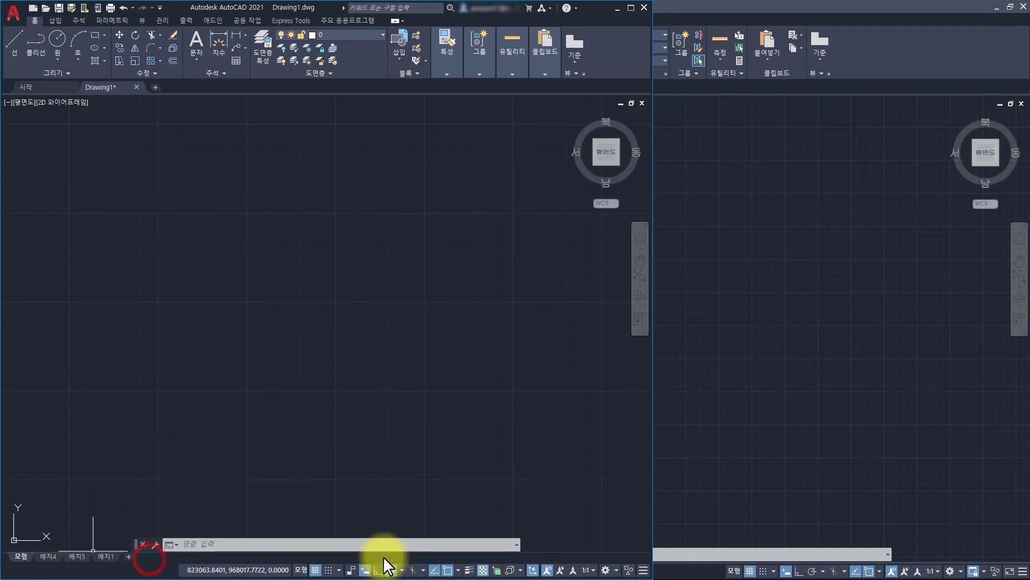
{"action": "left_click", "coordinate": [184, 373]}
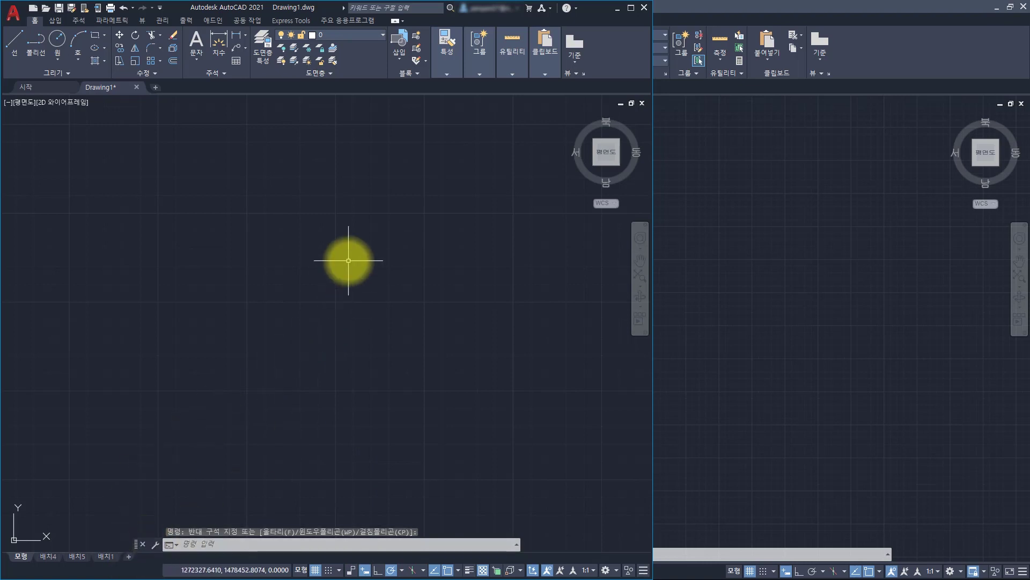
{"action": "key", "text": "Escape"}
{"action": "key", "text": "Escape"}
{"action": "key", "text": "Escape"}
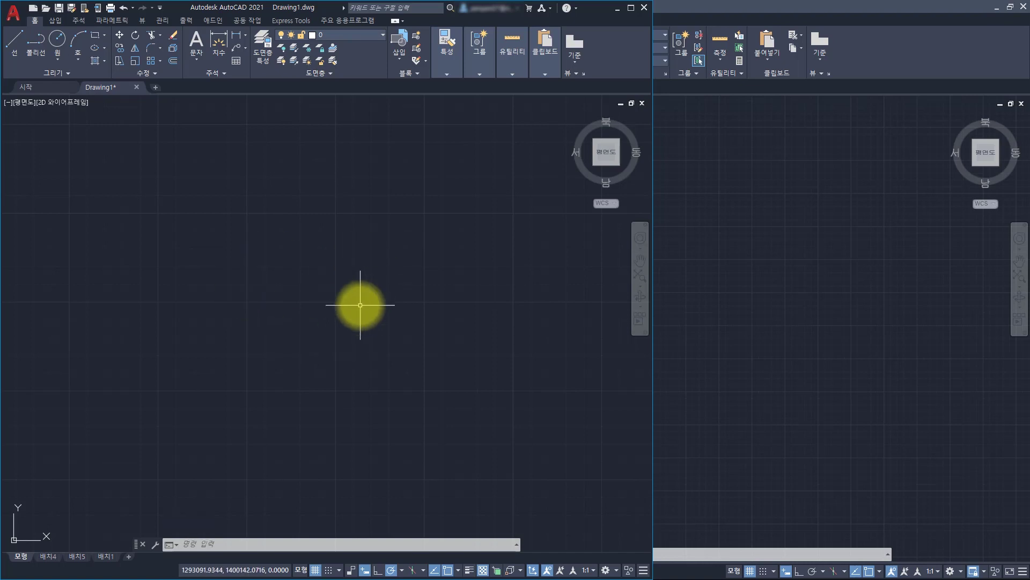
- Switch to the browser and search Google for "autocad flickering"
{"action": "key", "text": "alt+Tab"}
{"action": "key", "text": "alt+Tab"}
{"action": "key", "text": "alt+Tab"}
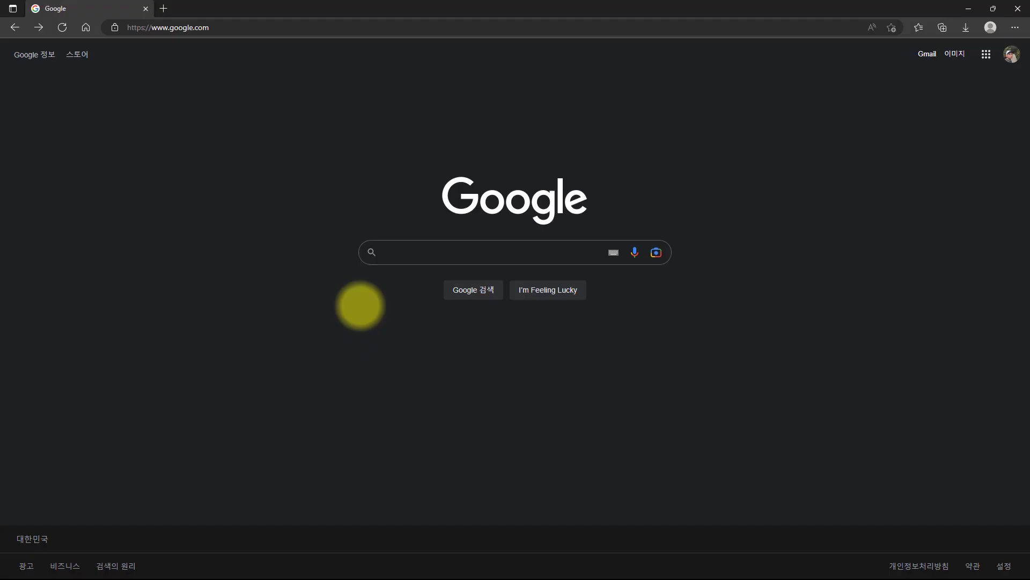
{"action": "left_click", "coordinate": [409, 253]}
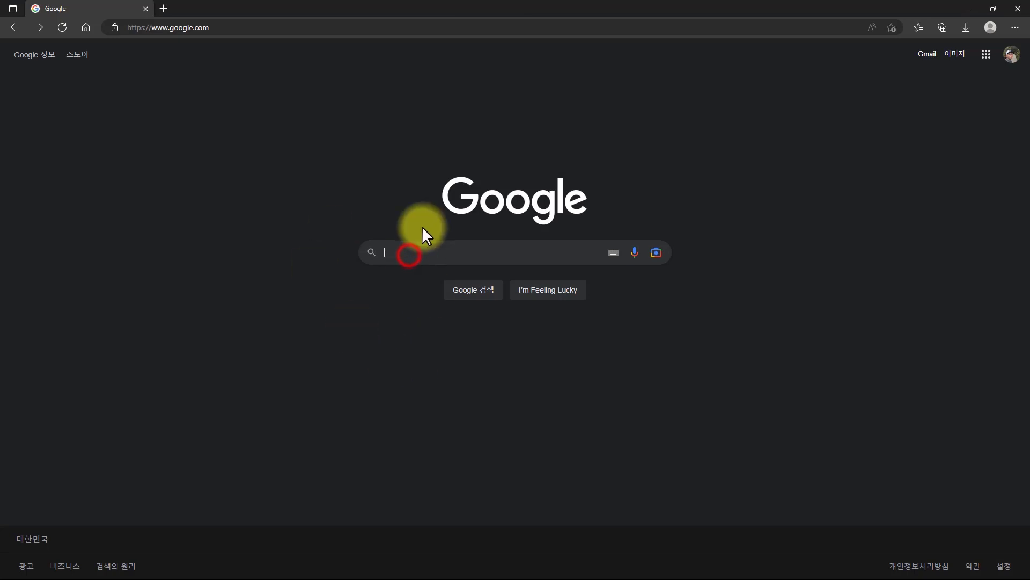
{"action": "type", "text": "autocad "}
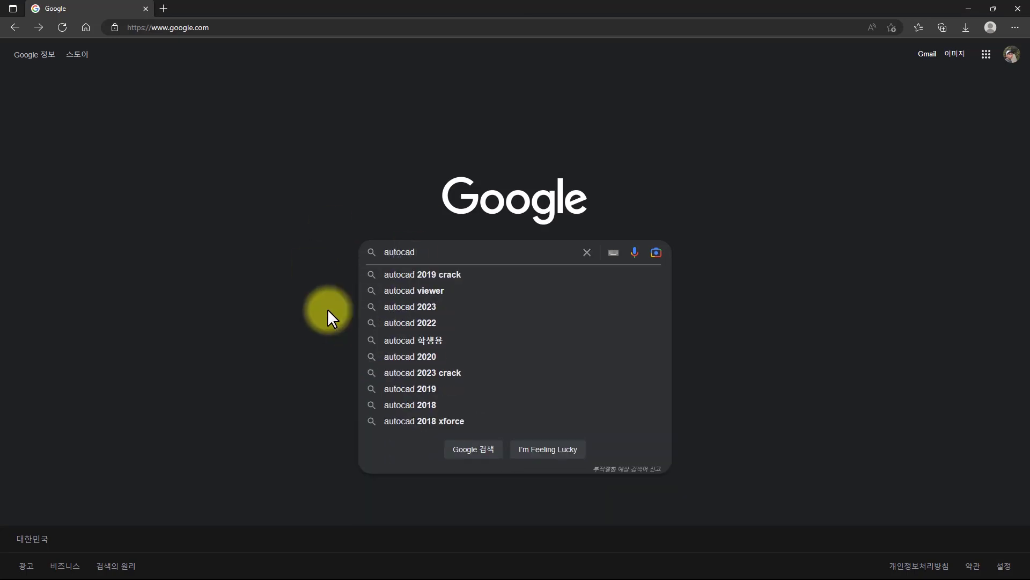
{"action": "type", "text": "flicker"}
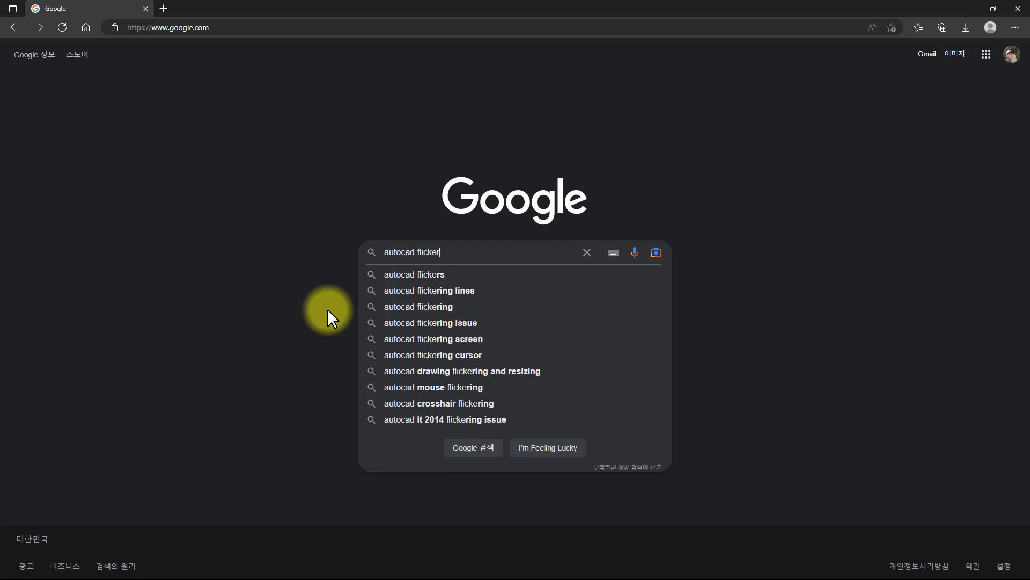
{"action": "type", "text": "ing"}
{"action": "key", "text": "Return"}
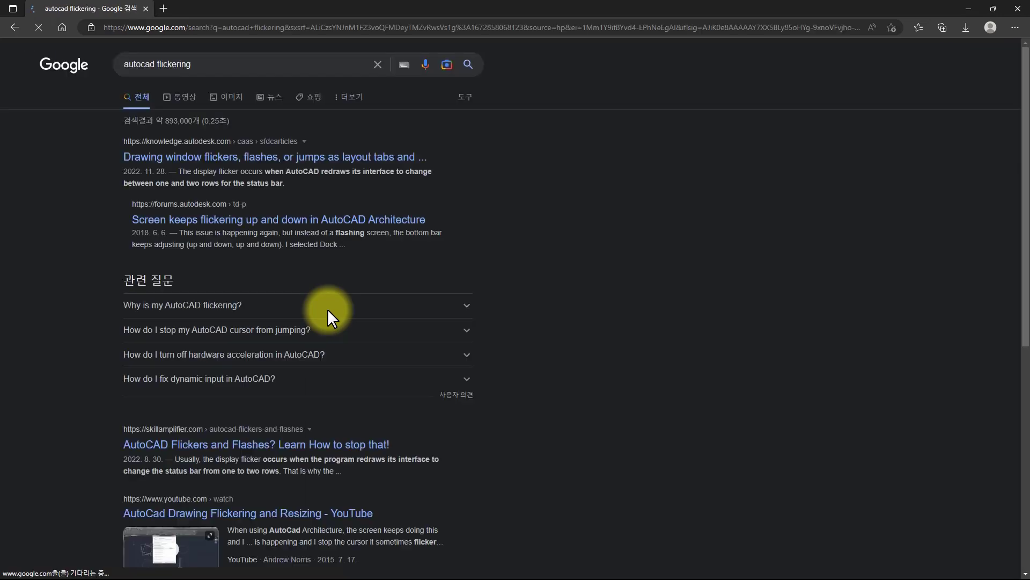
- Open the Autodesk article about the drawing window flickering, flashing or jumping, and change it to the Korean site version
{"action": "left_click", "coordinate": [335, 157]}
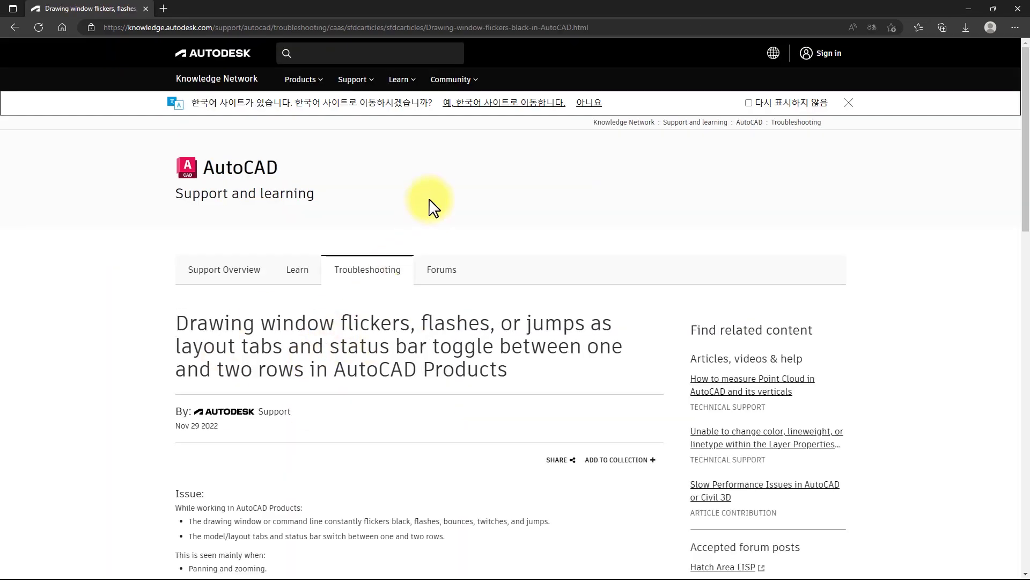
{"action": "left_click", "coordinate": [490, 107]}
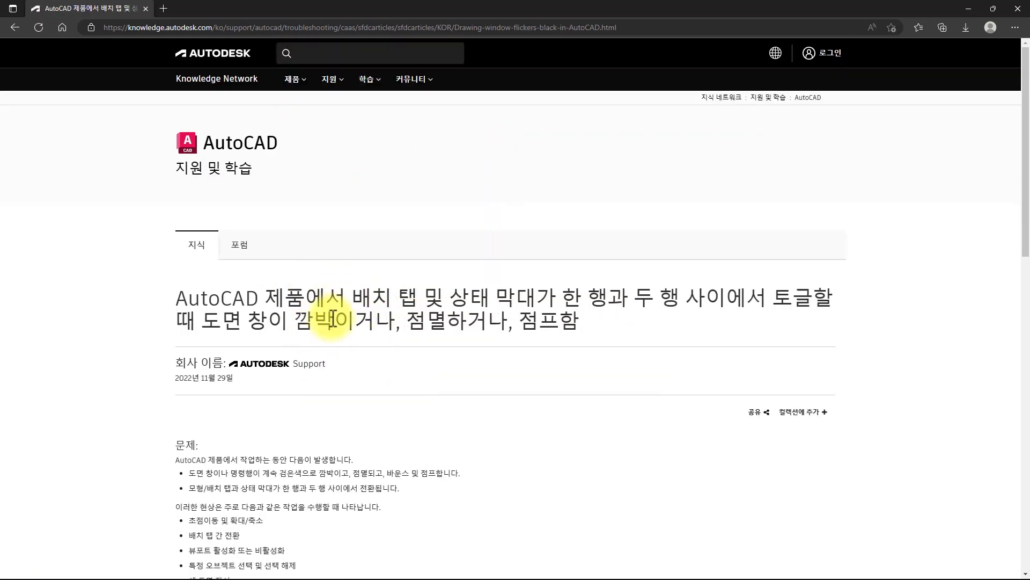
- Switch from the Autodesk article to the AutoCAD 2023 window with Drawing2
{"action": "key", "text": "alt+Tab"}
{"action": "key", "text": "alt+Tab"}
{"action": "key", "text": "alt+Tab"}
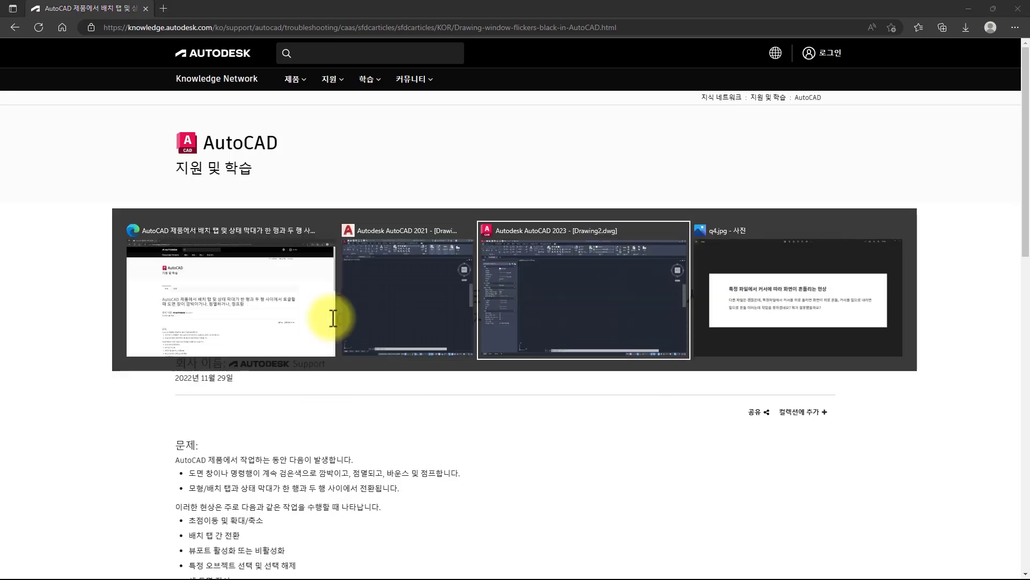